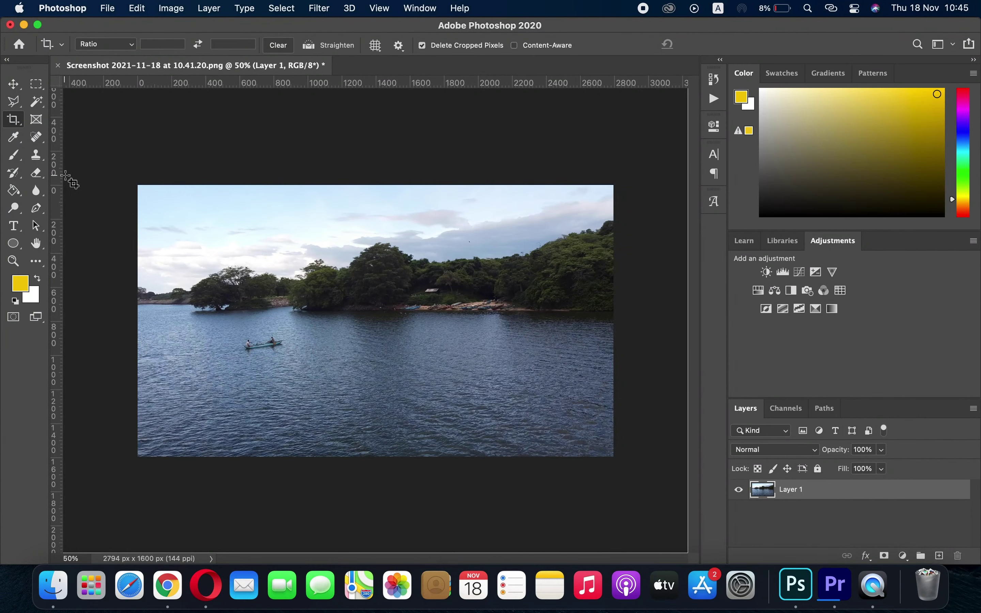
Duplicate Layer 1 and apply Levels to the copy with input values 0, 1 and 245
{"action": "key", "text": "v"}
{"action": "key", "text": "super+j"}
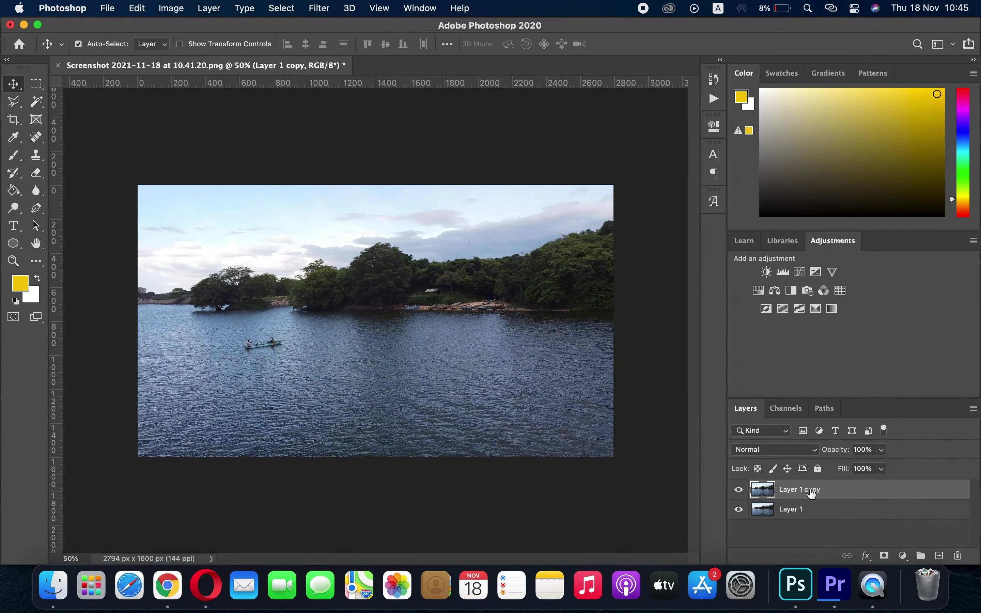
{"action": "key", "text": "super+l"}
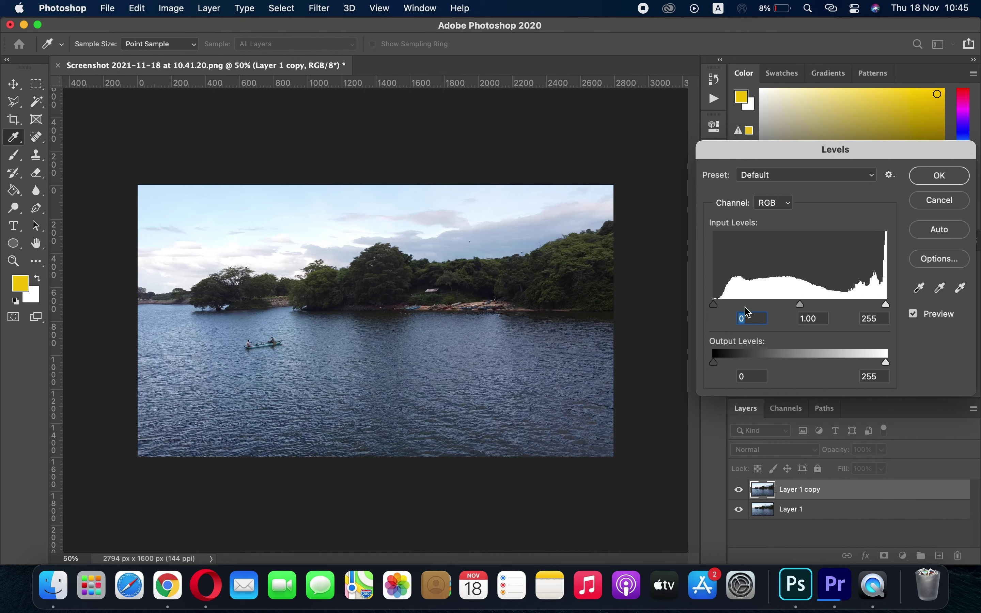
{"action": "mouse_move", "coordinate": [714, 304]}
{"action": "left_mouse_down"}
{"action": "mouse_move", "coordinate": [725, 307]}
{"action": "mouse_move", "coordinate": [711, 305]}
{"action": "left_mouse_up"}
{"action": "mouse_move", "coordinate": [800, 304]}
{"action": "left_mouse_down"}
{"action": "mouse_move", "coordinate": [781, 304]}
{"action": "mouse_move", "coordinate": [795, 307]}
{"action": "left_mouse_up"}
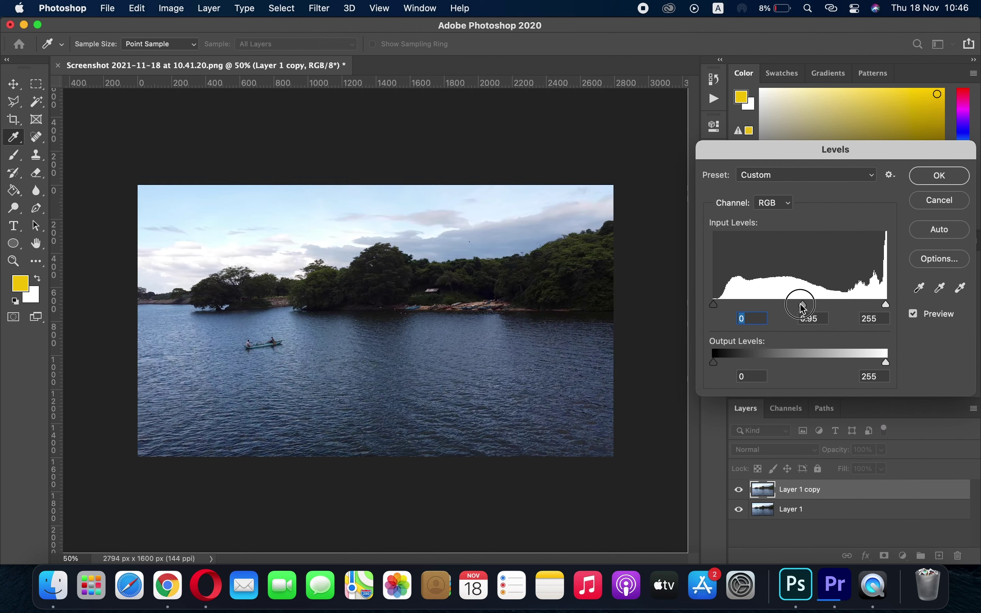
{"action": "left_click_drag", "start_coordinate": [795, 307], "coordinate": [802, 306]}
{"action": "left_click_drag", "start_coordinate": [887, 306], "coordinate": [879, 305]}
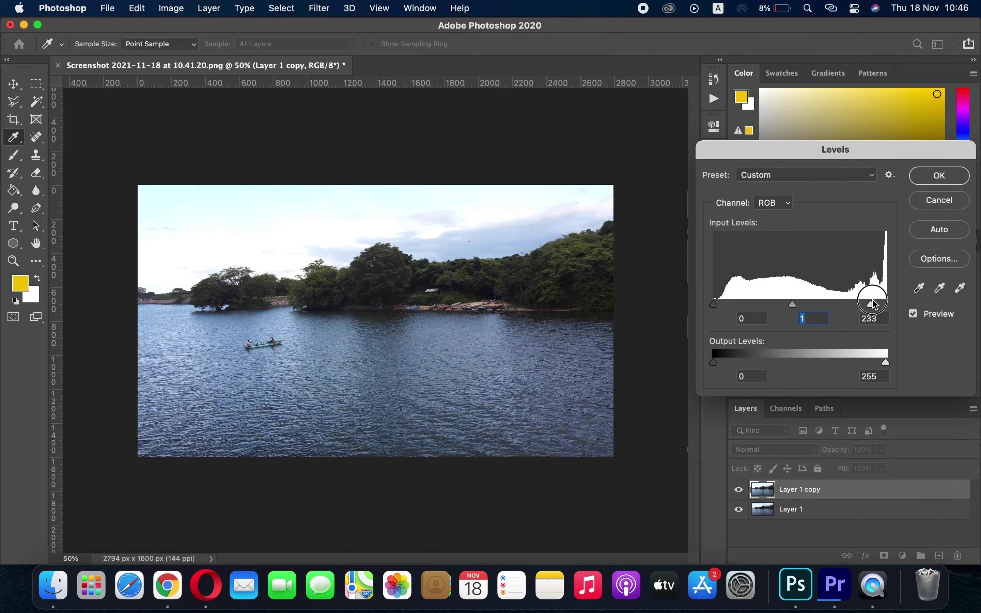
{"action": "left_click_drag", "start_coordinate": [881, 304], "coordinate": [883, 304]}
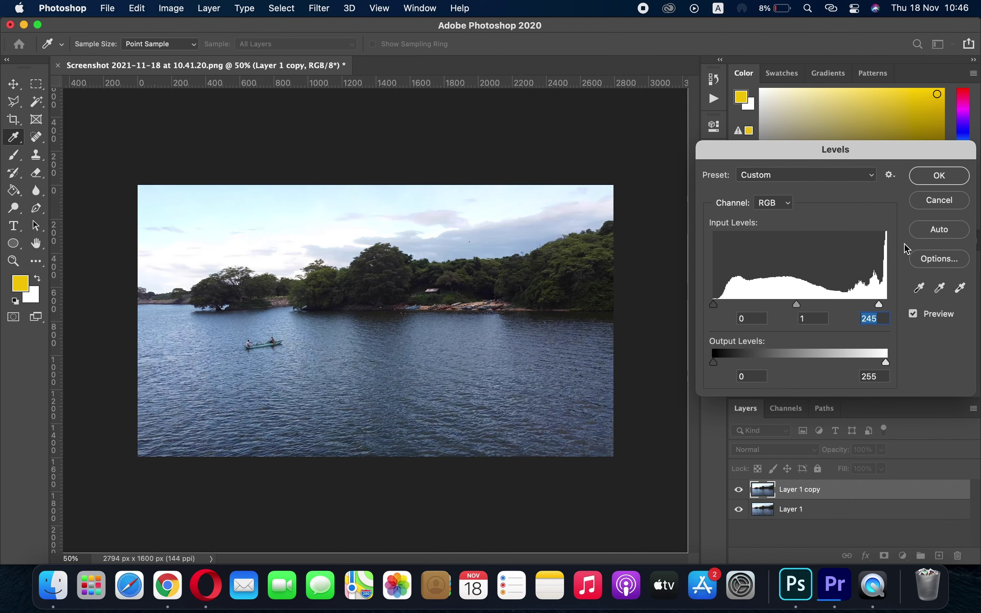
{"action": "left_click", "coordinate": [942, 179]}
{"action": "key", "text": "v"}
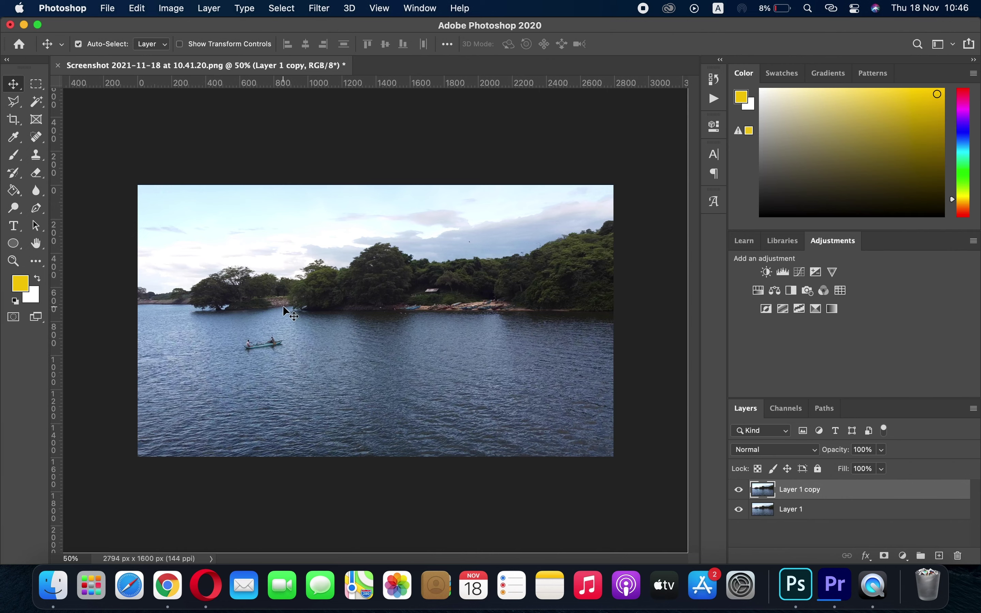
In the Camera Raw Filter, set Exposure +0.35, Contrast +19 and Highlights -93
{"action": "key", "text": "ctrl+super+f"}
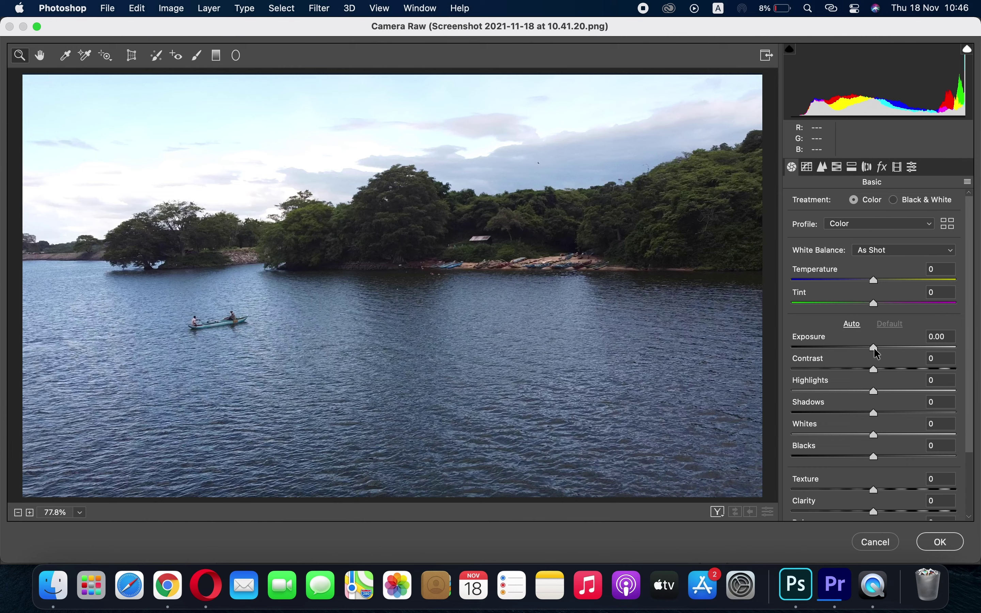
{"action": "mouse_move", "coordinate": [873, 346]}
{"action": "left_mouse_down"}
{"action": "mouse_move", "coordinate": [884, 344]}
{"action": "mouse_move", "coordinate": [896, 369]}
{"action": "mouse_move", "coordinate": [906, 362]}
{"action": "mouse_move", "coordinate": [824, 392]}
{"action": "left_mouse_up"}
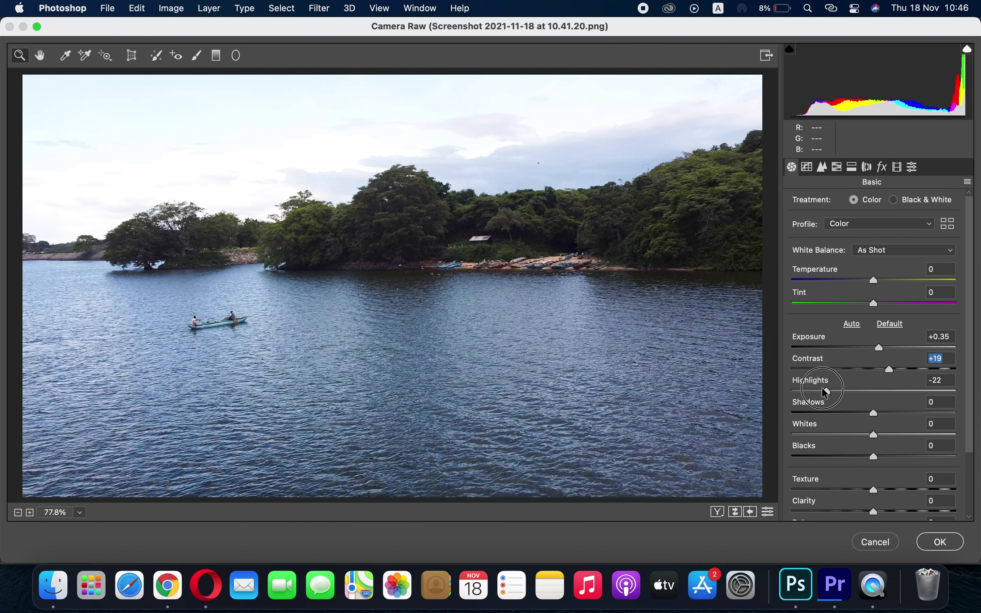
{"action": "left_click_drag", "start_coordinate": [824, 389], "coordinate": [799, 383]}
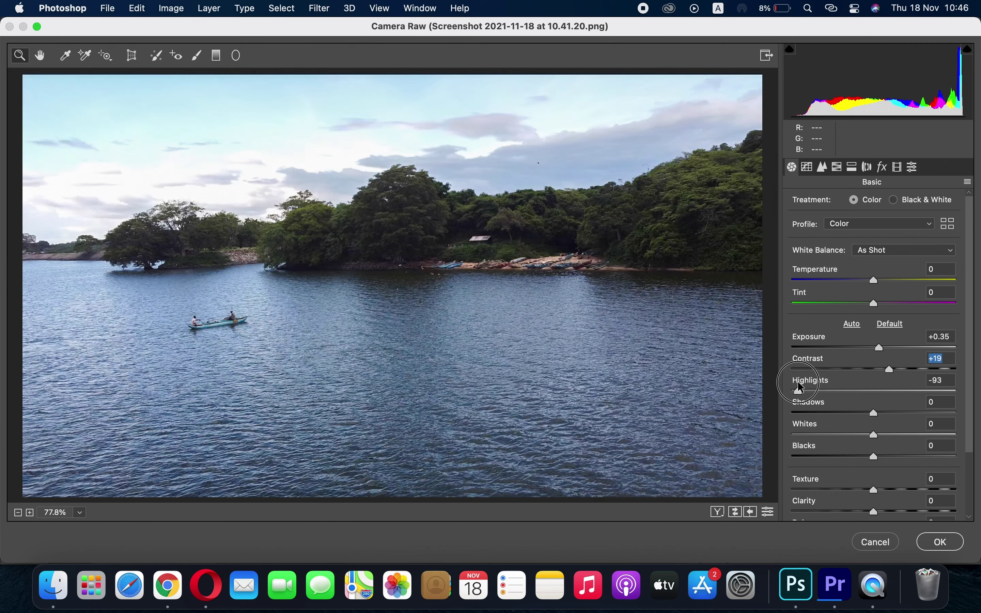
{"action": "left_click", "coordinate": [801, 388]}
Set Camera Raw Shadows to +30, Whites to -58 and Blacks to +9
{"action": "left_click_drag", "start_coordinate": [875, 413], "coordinate": [912, 412]}
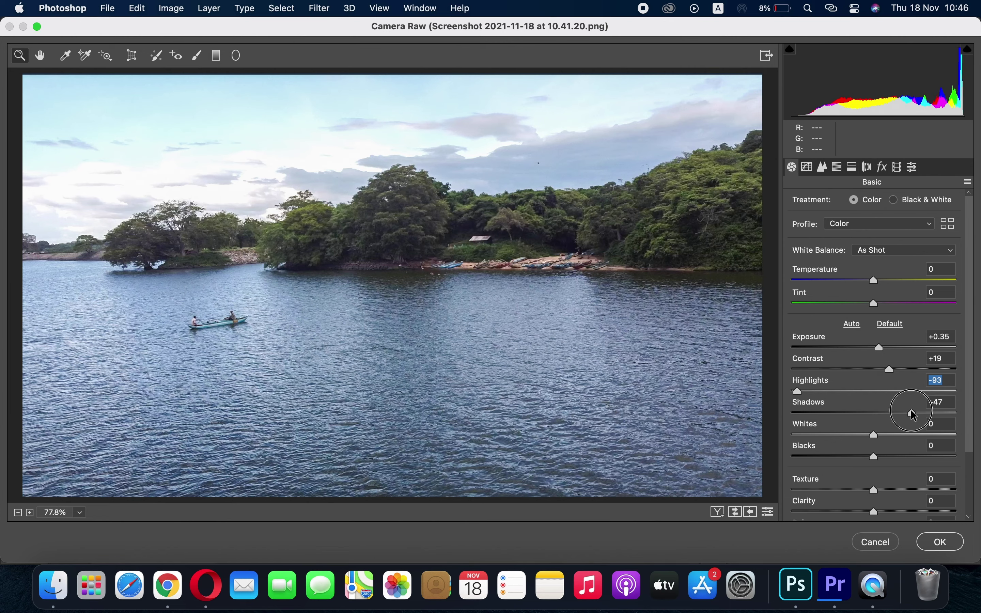
{"action": "mouse_move", "coordinate": [911, 410]}
{"action": "left_mouse_down"}
{"action": "mouse_move", "coordinate": [872, 410]}
{"action": "mouse_move", "coordinate": [906, 408]}
{"action": "left_mouse_up"}
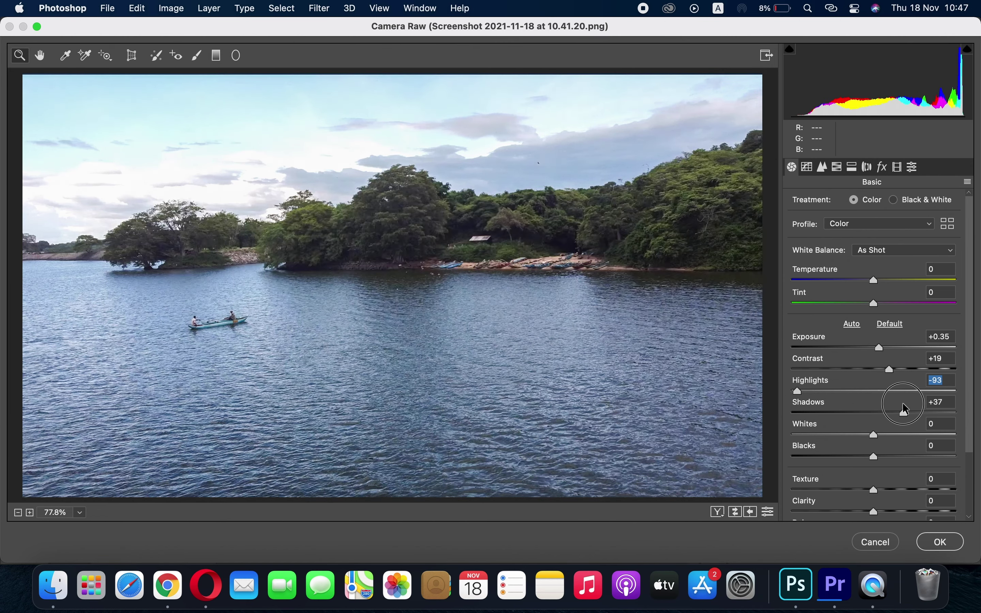
{"action": "left_click_drag", "start_coordinate": [903, 404], "coordinate": [825, 430]}
{"action": "left_click", "coordinate": [873, 434]}
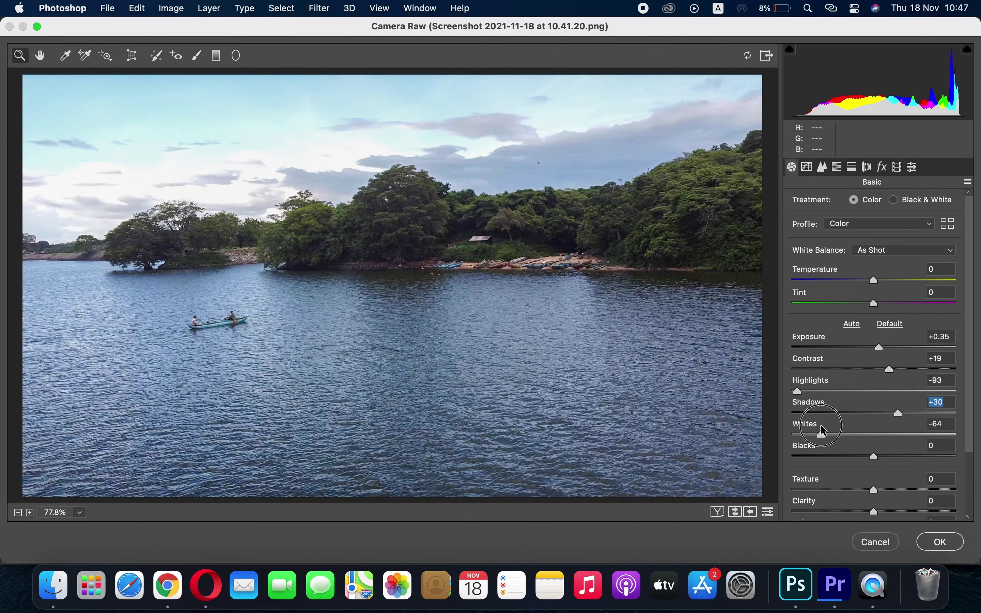
{"action": "left_click_drag", "start_coordinate": [823, 426], "coordinate": [825, 427]}
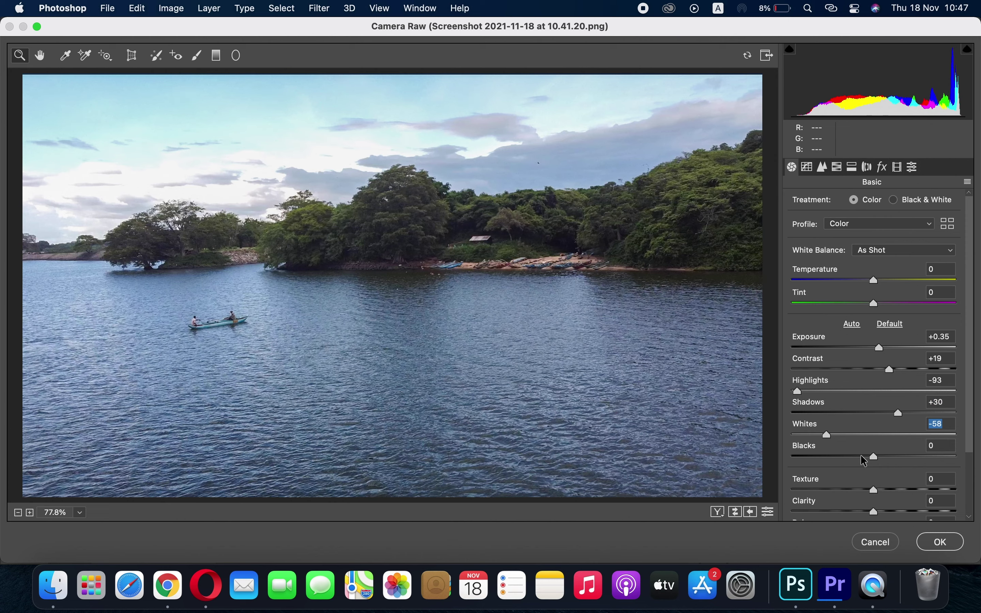
{"action": "left_click_drag", "start_coordinate": [874, 455], "coordinate": [899, 452]}
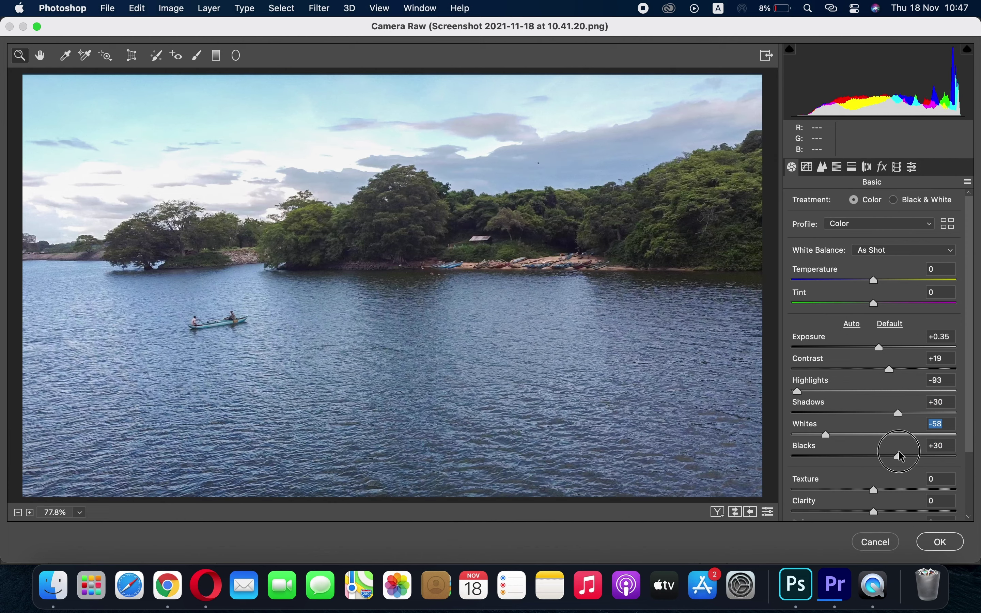
{"action": "mouse_move", "coordinate": [899, 452]}
{"action": "left_mouse_down"}
{"action": "mouse_move", "coordinate": [880, 443]}
{"action": "mouse_move", "coordinate": [893, 441]}
{"action": "left_mouse_up"}
Set Camera Raw Texture to +18 and Clarity to +14
{"action": "left_click_drag", "start_coordinate": [874, 490], "coordinate": [847, 489]}
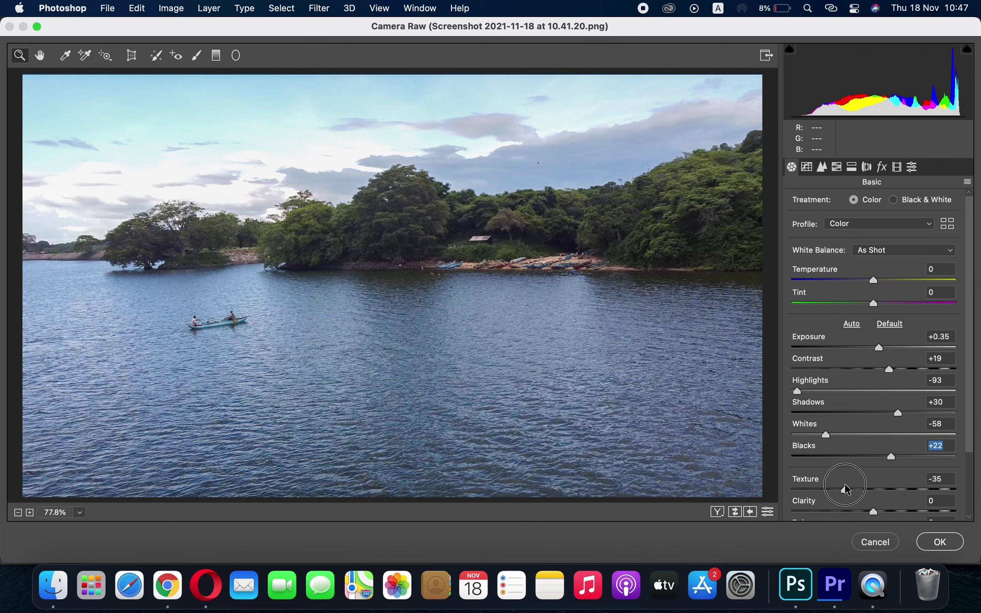
{"action": "mouse_move", "coordinate": [848, 489]}
{"action": "left_mouse_down"}
{"action": "mouse_move", "coordinate": [924, 462]}
{"action": "mouse_move", "coordinate": [891, 460]}
{"action": "left_mouse_up"}
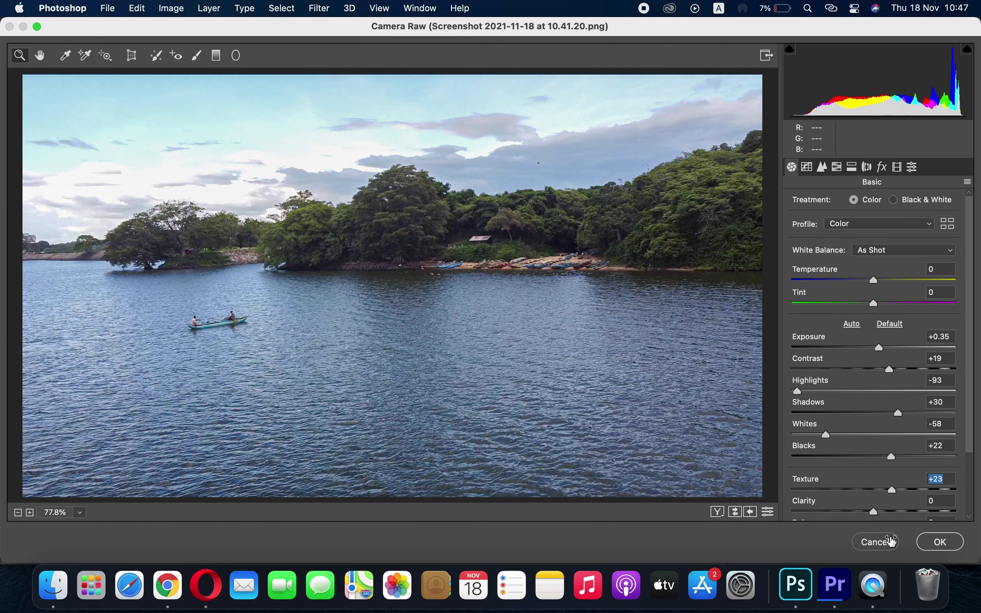
{"action": "left_click_drag", "start_coordinate": [874, 512], "coordinate": [894, 512]}
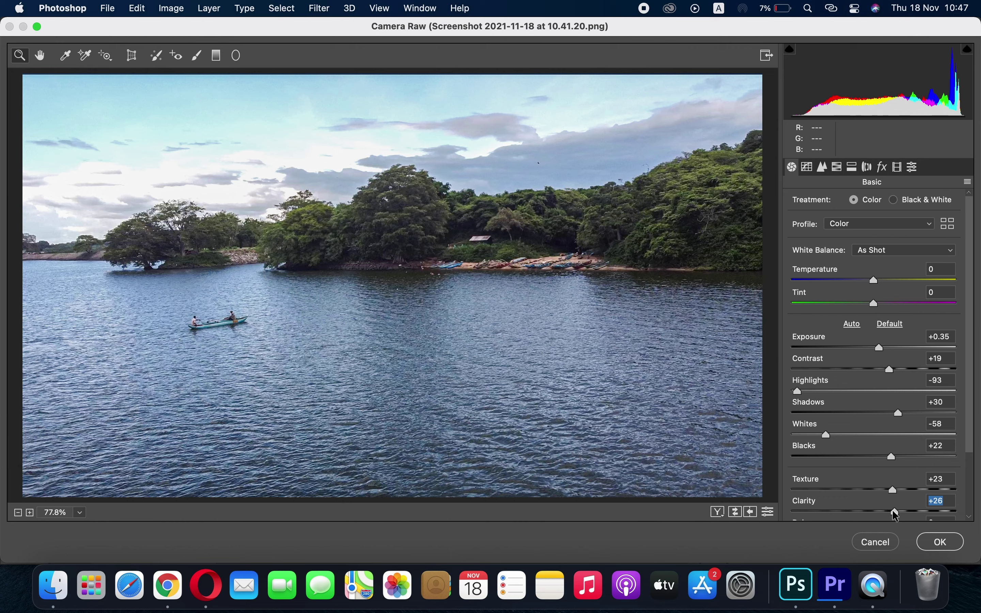
{"action": "left_click_drag", "start_coordinate": [895, 512], "coordinate": [885, 513]}
{"action": "left_click_drag", "start_coordinate": [892, 488], "coordinate": [888, 488]}
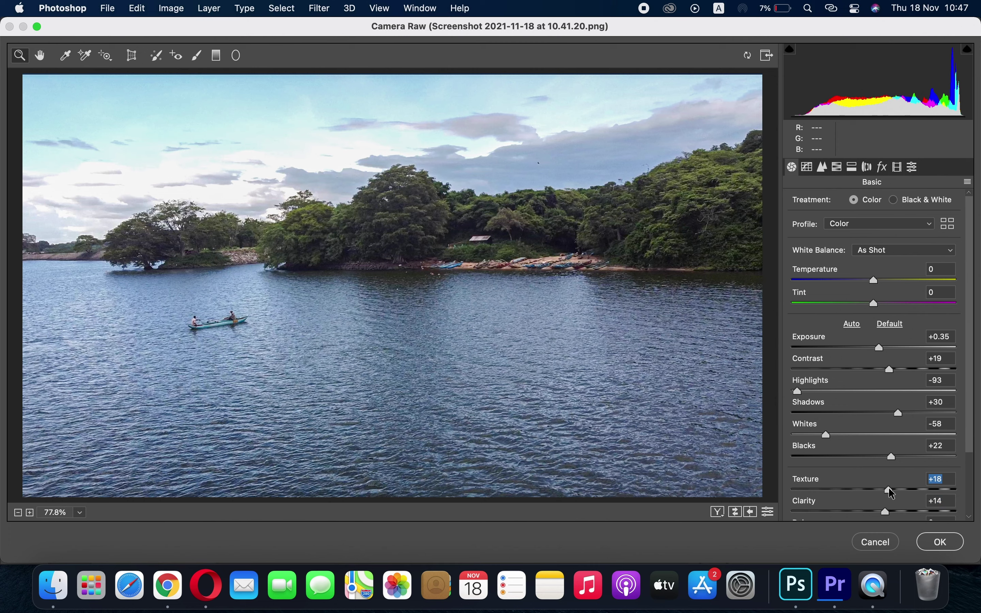
{"action": "left_click", "coordinate": [837, 168]}
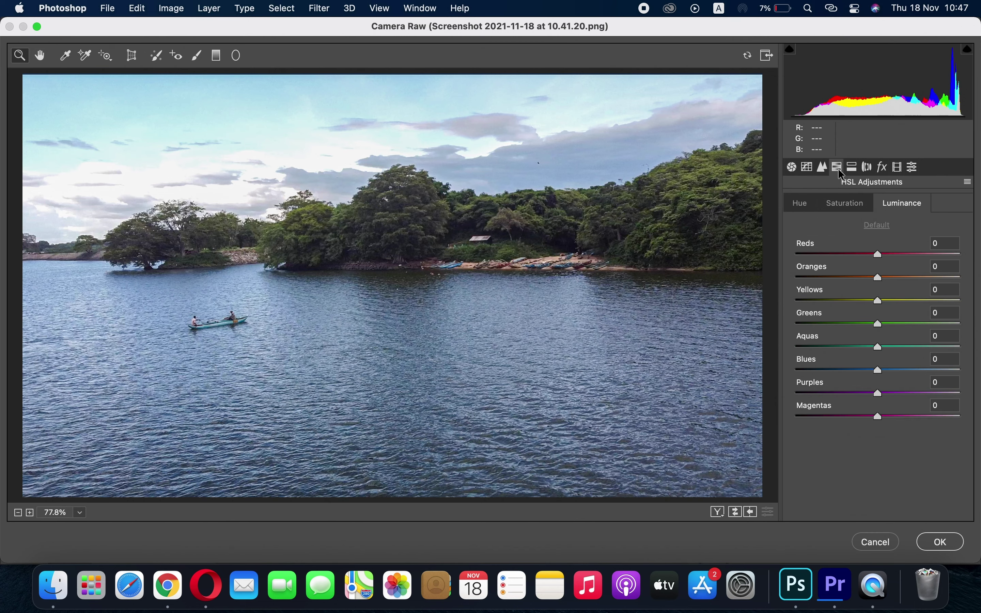
Desaturate Yellows to -53 and Oranges to -33 in HSL Saturation
{"action": "left_click", "coordinate": [851, 207]}
{"action": "left_click_drag", "start_coordinate": [879, 300], "coordinate": [834, 298]}
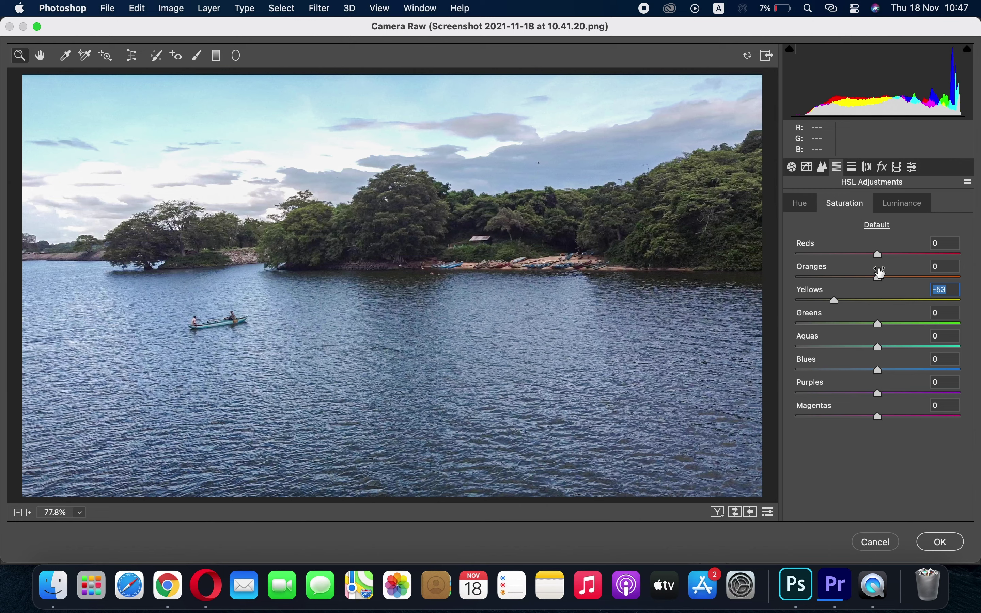
{"action": "mouse_move", "coordinate": [879, 254]}
{"action": "left_mouse_down"}
{"action": "mouse_move", "coordinate": [840, 256]}
{"action": "mouse_move", "coordinate": [878, 256]}
{"action": "mouse_move", "coordinate": [853, 278]}
{"action": "left_mouse_up"}
{"action": "left_click_drag", "start_coordinate": [852, 276], "coordinate": [852, 276]}
Raise Greens saturation to +29 and Blues to +21, checking the shoreline at 100% zoom
{"action": "mouse_move", "coordinate": [881, 325]}
{"action": "left_mouse_down"}
{"action": "mouse_move", "coordinate": [921, 325]}
{"action": "mouse_move", "coordinate": [823, 324]}
{"action": "mouse_move", "coordinate": [855, 324]}
{"action": "left_mouse_up"}
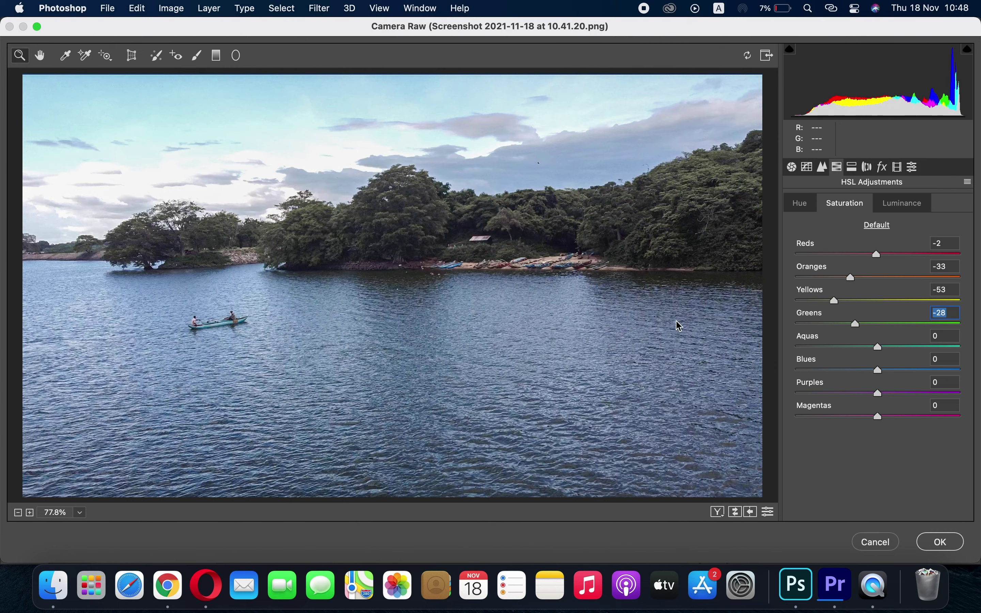
{"action": "left_click", "coordinate": [672, 323]}
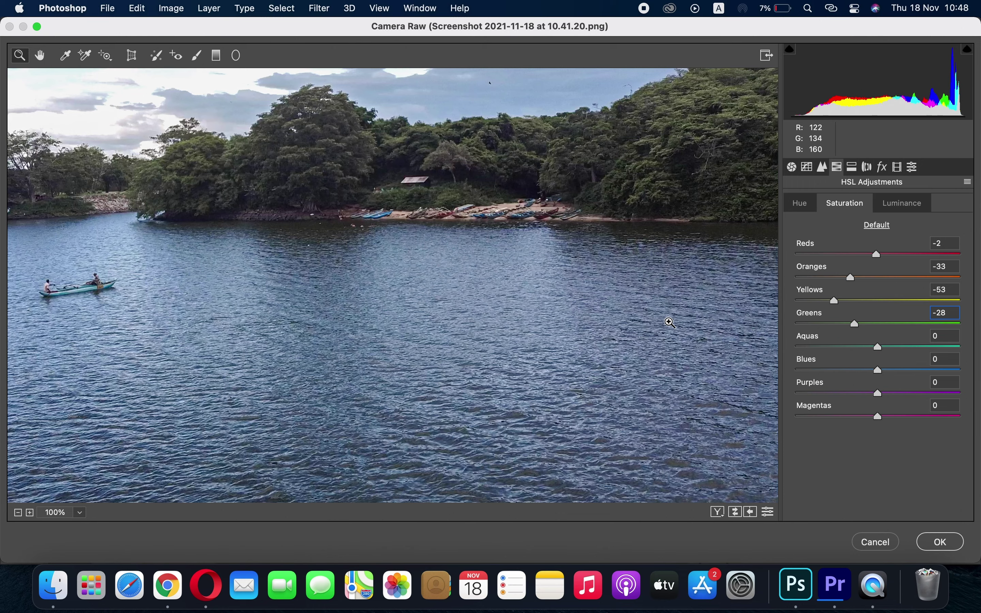
{"action": "left_click", "coordinate": [17, 512]}
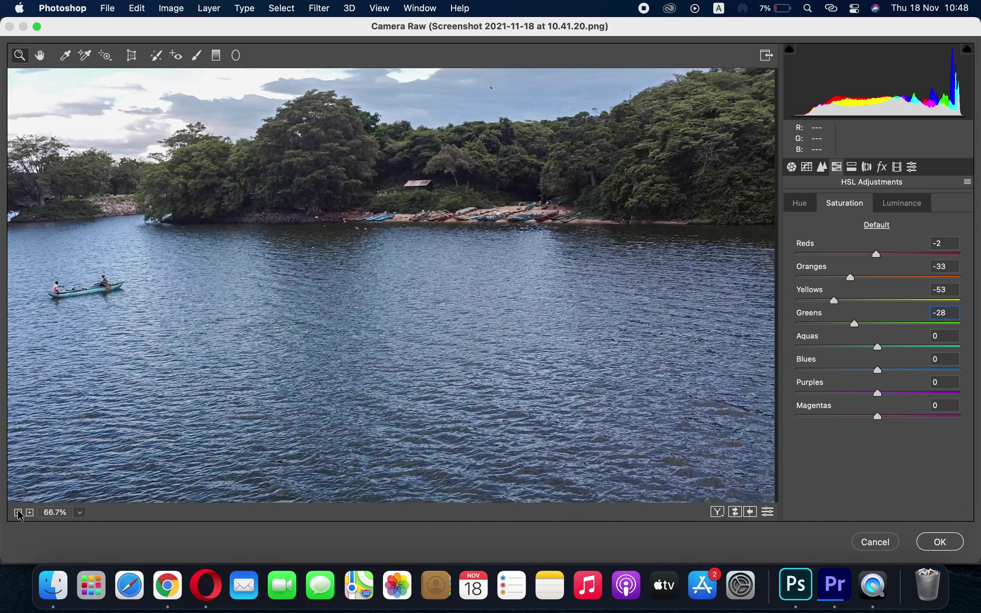
{"action": "left_click", "coordinate": [433, 257]}
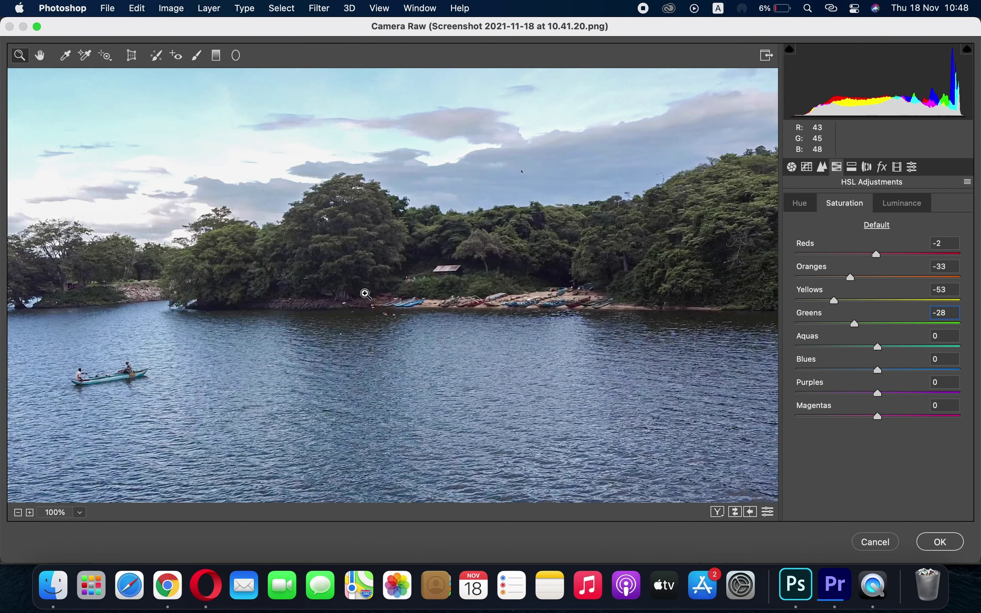
{"action": "left_click", "coordinate": [20, 513]}
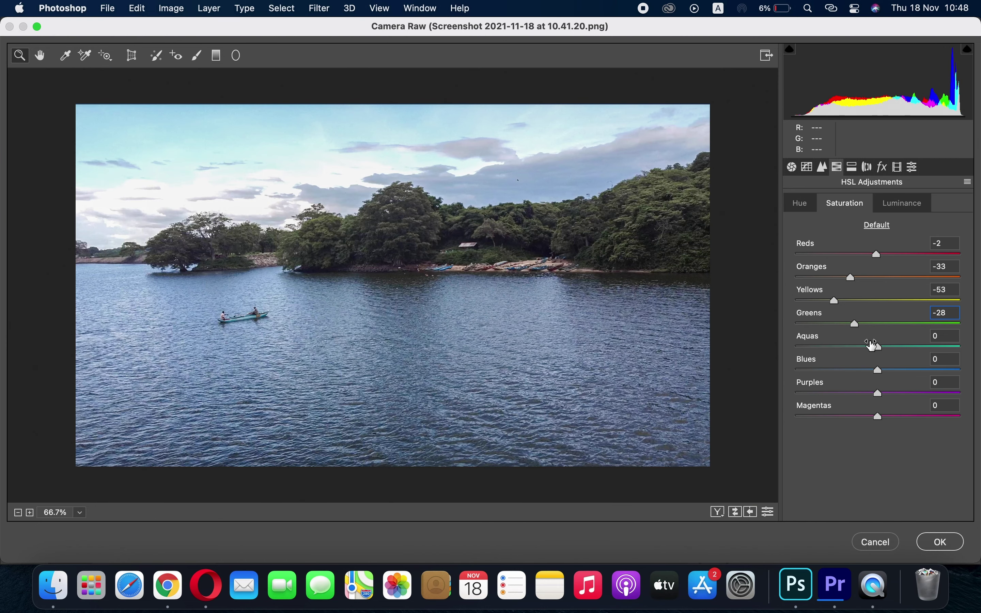
{"action": "left_click_drag", "start_coordinate": [853, 323], "coordinate": [942, 313]}
{"action": "mouse_move", "coordinate": [925, 321]}
{"action": "left_mouse_down"}
{"action": "mouse_move", "coordinate": [902, 323]}
{"action": "mouse_move", "coordinate": [918, 348]}
{"action": "left_mouse_up"}
{"action": "mouse_move", "coordinate": [878, 368]}
{"action": "left_mouse_down"}
{"action": "mouse_move", "coordinate": [918, 369]}
{"action": "mouse_move", "coordinate": [894, 369]}
{"action": "mouse_move", "coordinate": [907, 415]}
{"action": "left_mouse_up"}
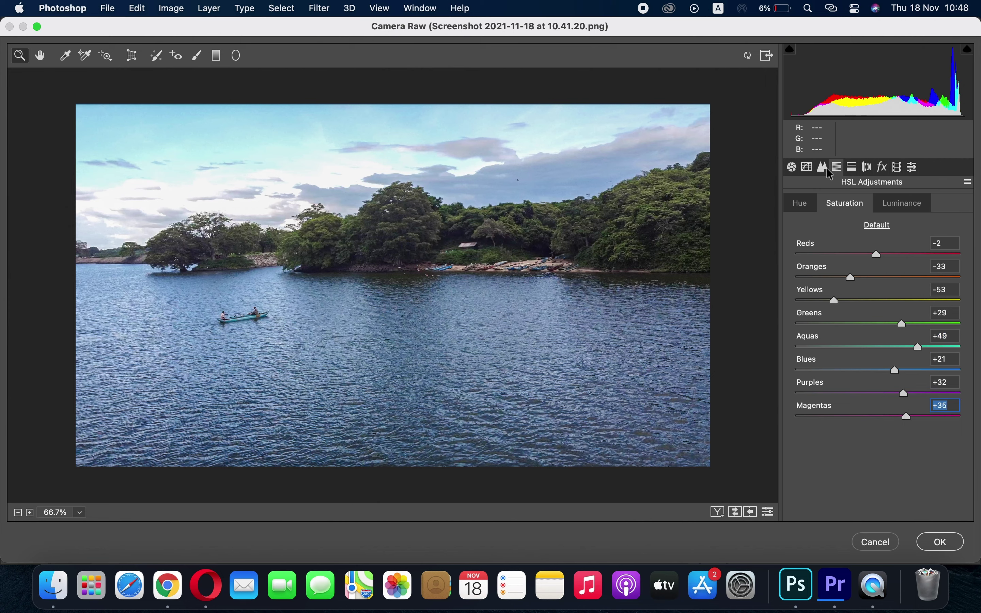
{"action": "left_click", "coordinate": [804, 203]}
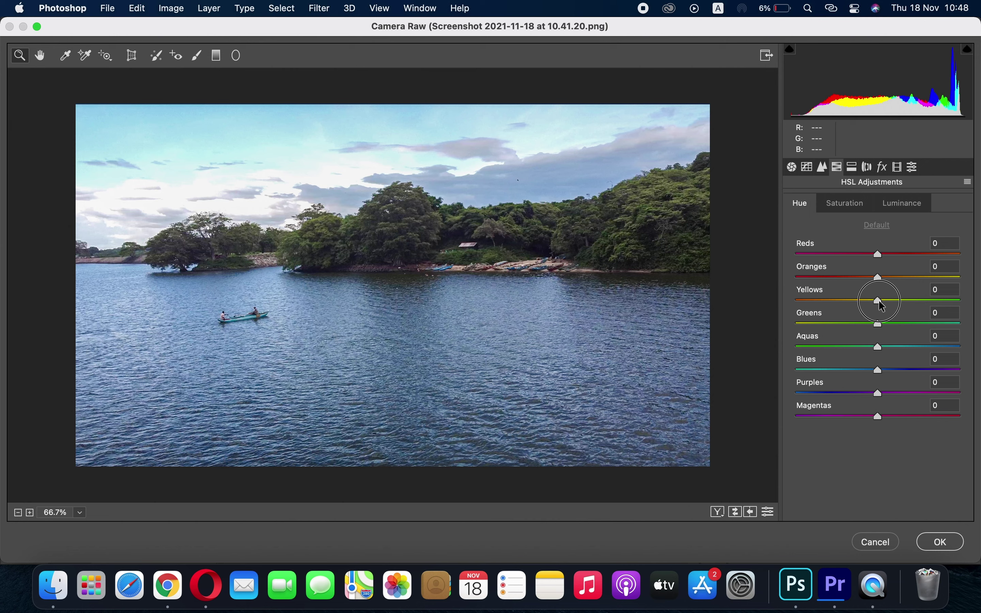
Shift HSL hues: Yellows -66, Greens -4, Aquas -26, Blues -12, Purples -78, Magentas +74
{"action": "mouse_move", "coordinate": [879, 302]}
{"action": "left_mouse_down"}
{"action": "mouse_move", "coordinate": [816, 287]}
{"action": "mouse_move", "coordinate": [825, 293]}
{"action": "left_mouse_up"}
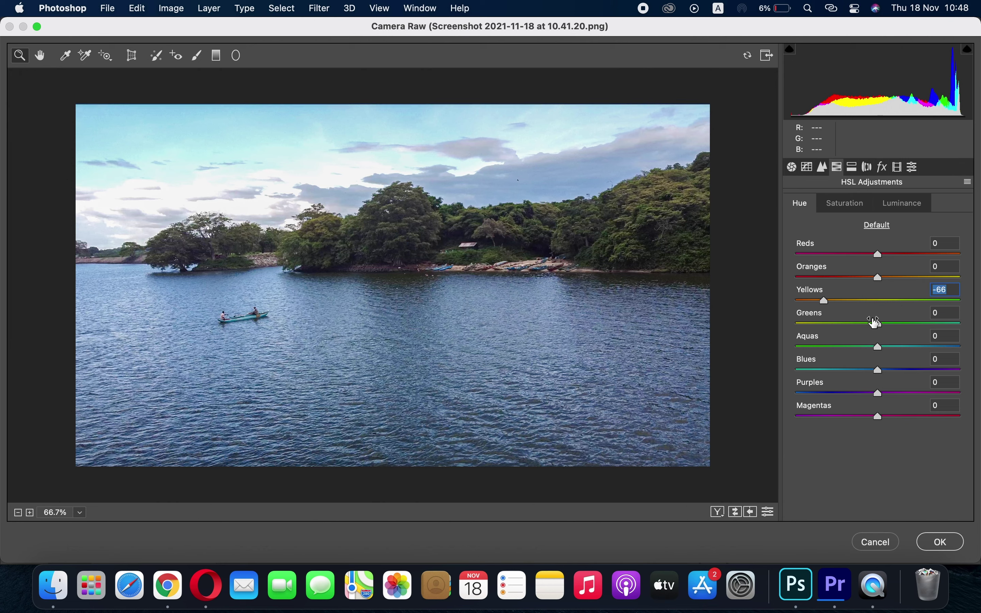
{"action": "mouse_move", "coordinate": [876, 321]}
{"action": "left_mouse_down"}
{"action": "mouse_move", "coordinate": [808, 311]}
{"action": "mouse_move", "coordinate": [876, 318]}
{"action": "left_mouse_up"}
{"action": "left_click_drag", "start_coordinate": [878, 346], "coordinate": [816, 347]}
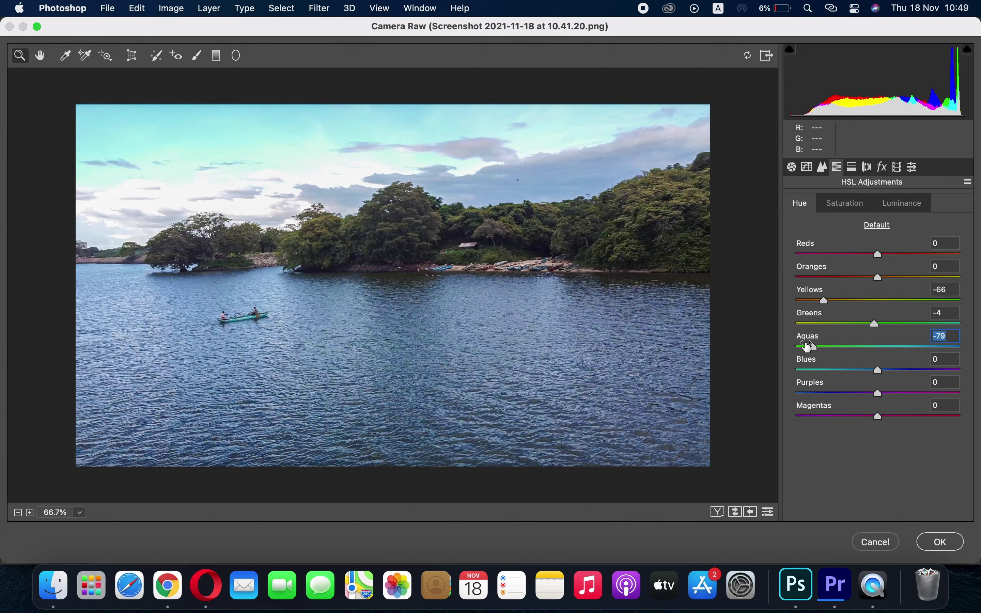
{"action": "left_click_drag", "start_coordinate": [816, 345], "coordinate": [859, 346]}
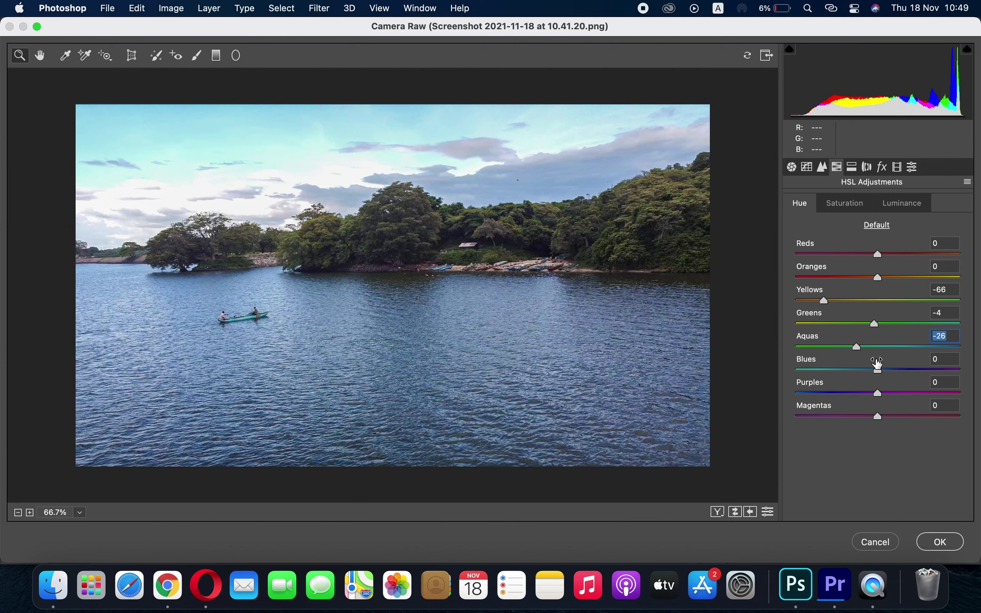
{"action": "mouse_move", "coordinate": [879, 370]}
{"action": "left_mouse_down"}
{"action": "mouse_move", "coordinate": [930, 370]}
{"action": "mouse_move", "coordinate": [871, 367]}
{"action": "left_mouse_up"}
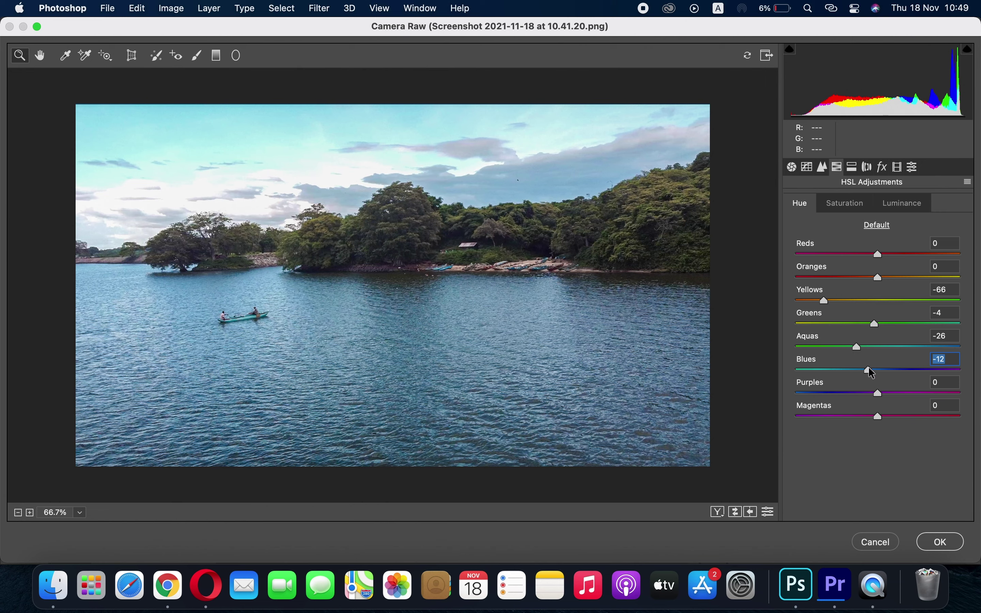
{"action": "mouse_move", "coordinate": [877, 391]}
{"action": "left_mouse_down"}
{"action": "mouse_move", "coordinate": [822, 388]}
{"action": "mouse_move", "coordinate": [903, 370]}
{"action": "mouse_move", "coordinate": [815, 392]}
{"action": "left_mouse_up"}
{"action": "mouse_move", "coordinate": [881, 418]}
{"action": "left_mouse_down"}
{"action": "mouse_move", "coordinate": [801, 408]}
{"action": "mouse_move", "coordinate": [941, 402]}
{"action": "left_mouse_up"}
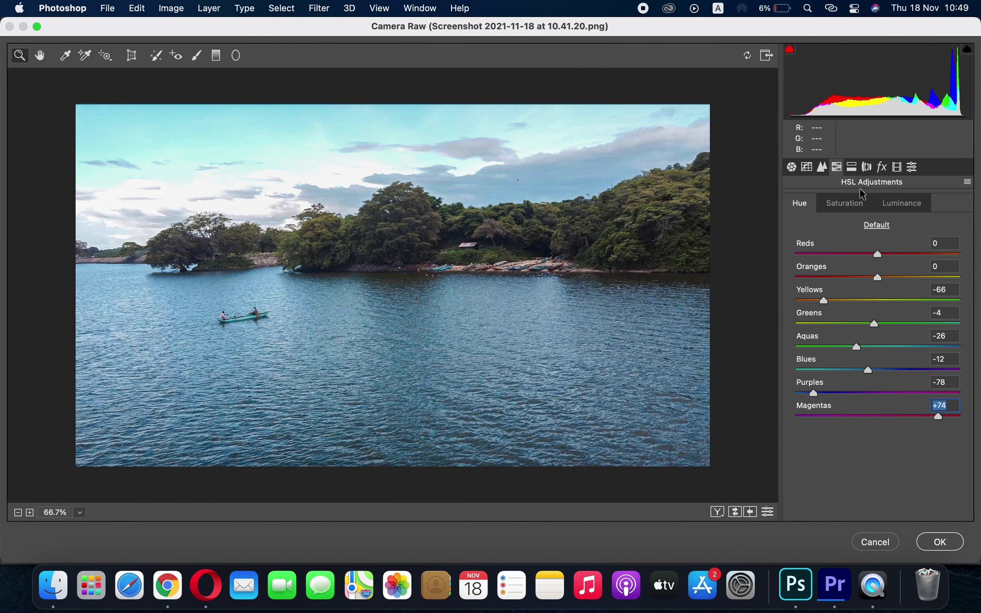
{"action": "left_click", "coordinate": [906, 202]}
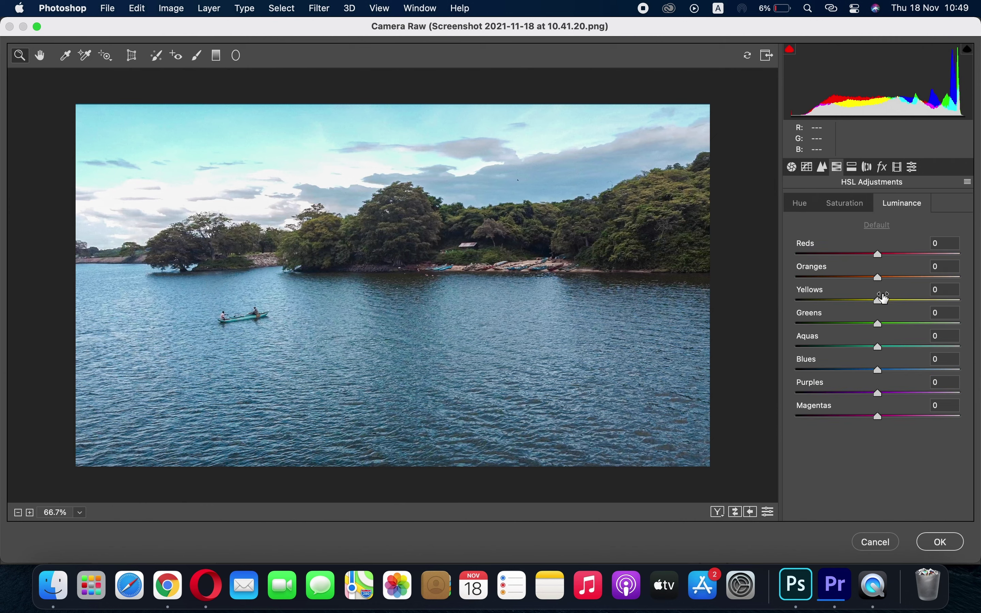
Set HSL luminance to Greens +12 and Blues -23, then apply the filter to Layer 1 copy
{"action": "mouse_move", "coordinate": [879, 324]}
{"action": "left_mouse_down"}
{"action": "mouse_move", "coordinate": [927, 315]}
{"action": "mouse_move", "coordinate": [833, 312]}
{"action": "mouse_move", "coordinate": [788, 298]}
{"action": "mouse_move", "coordinate": [887, 287]}
{"action": "left_mouse_up"}
{"action": "left_click_drag", "start_coordinate": [878, 370], "coordinate": [856, 370]}
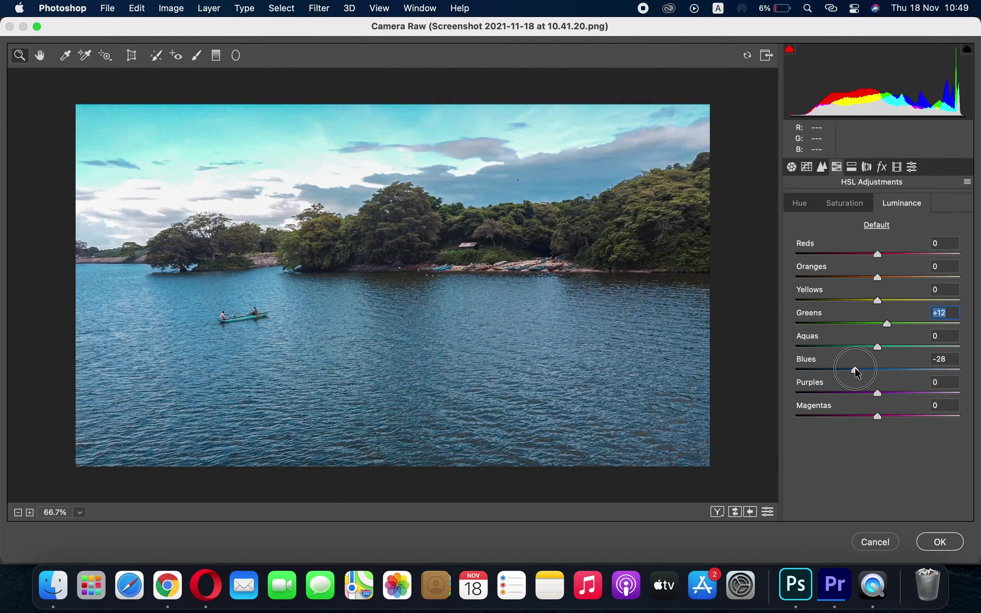
{"action": "left_click_drag", "start_coordinate": [855, 370], "coordinate": [911, 357]}
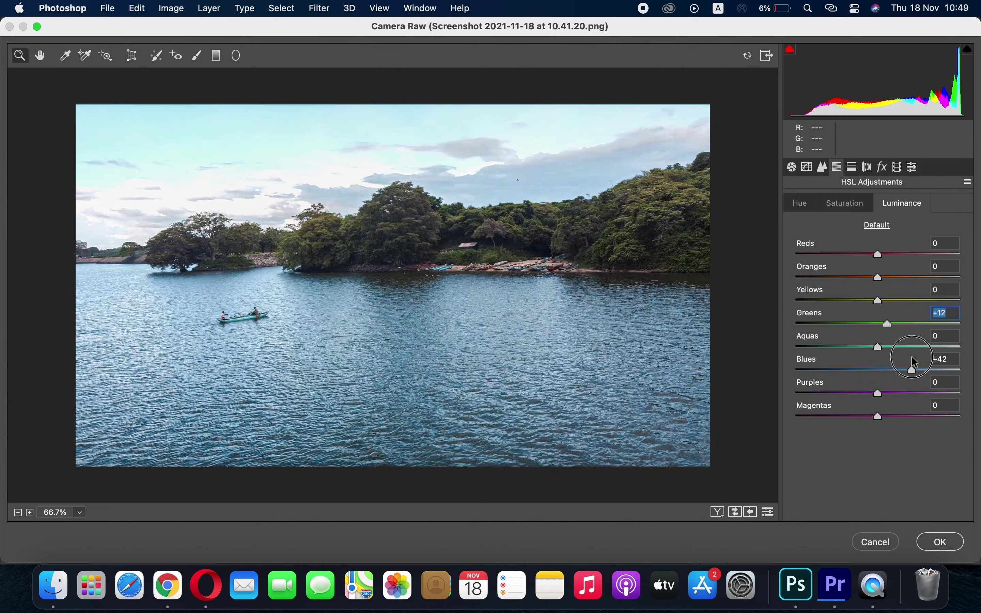
{"action": "left_click_drag", "start_coordinate": [888, 354], "coordinate": [863, 349]}
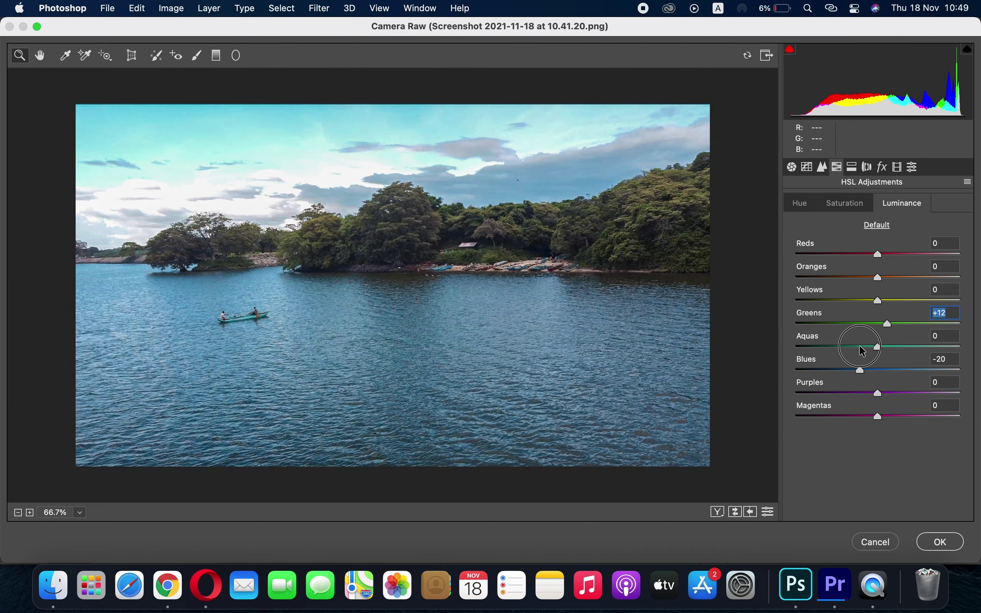
{"action": "left_click_drag", "start_coordinate": [863, 351], "coordinate": [860, 351]}
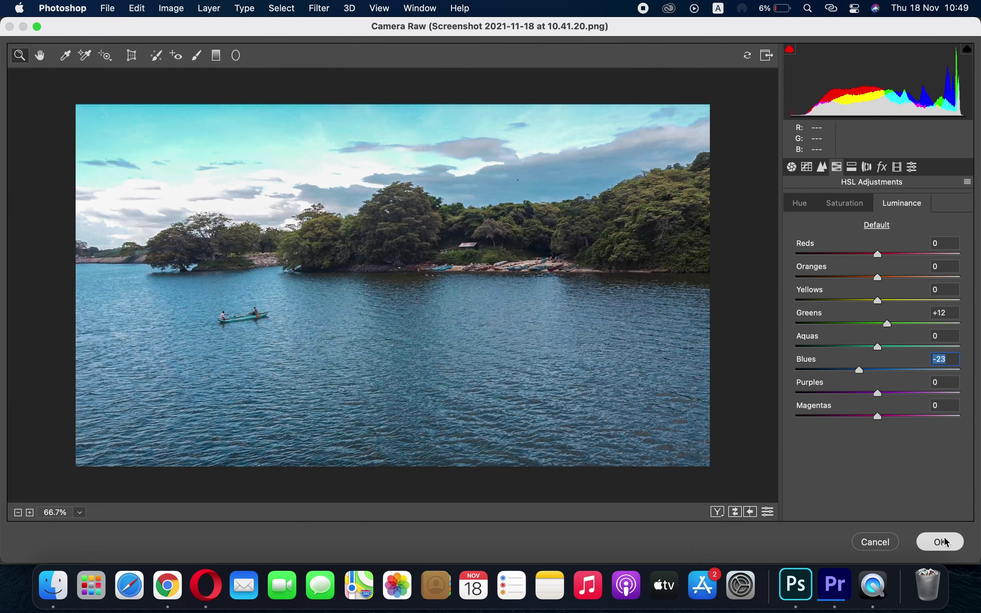
{"action": "left_click", "coordinate": [948, 543]}
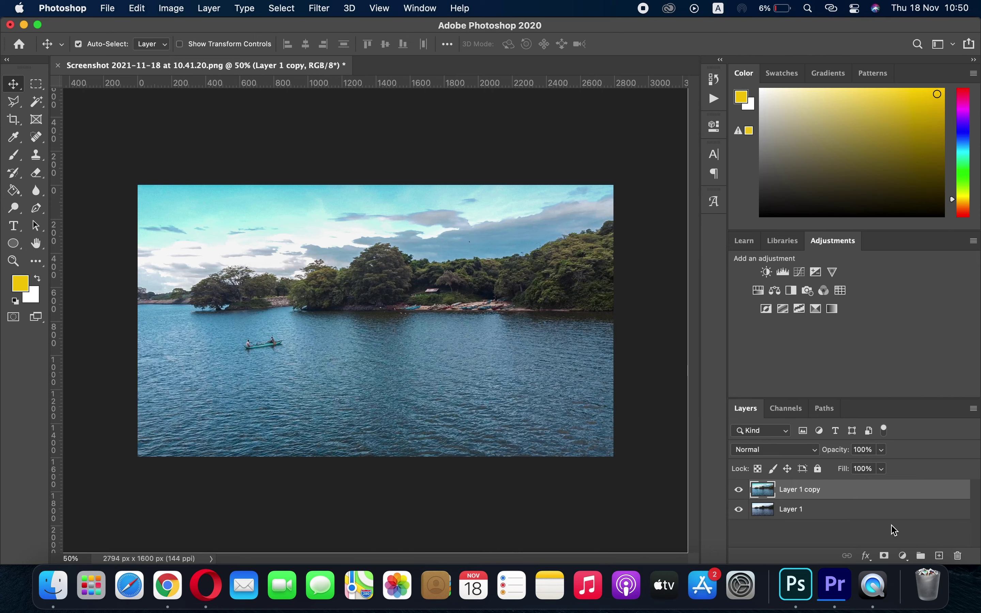
Hide and reshow Layer 1 copy to compare the graded photo with the original
{"action": "left_click", "coordinate": [740, 490]}
{"action": "left_click", "coordinate": [745, 490]}
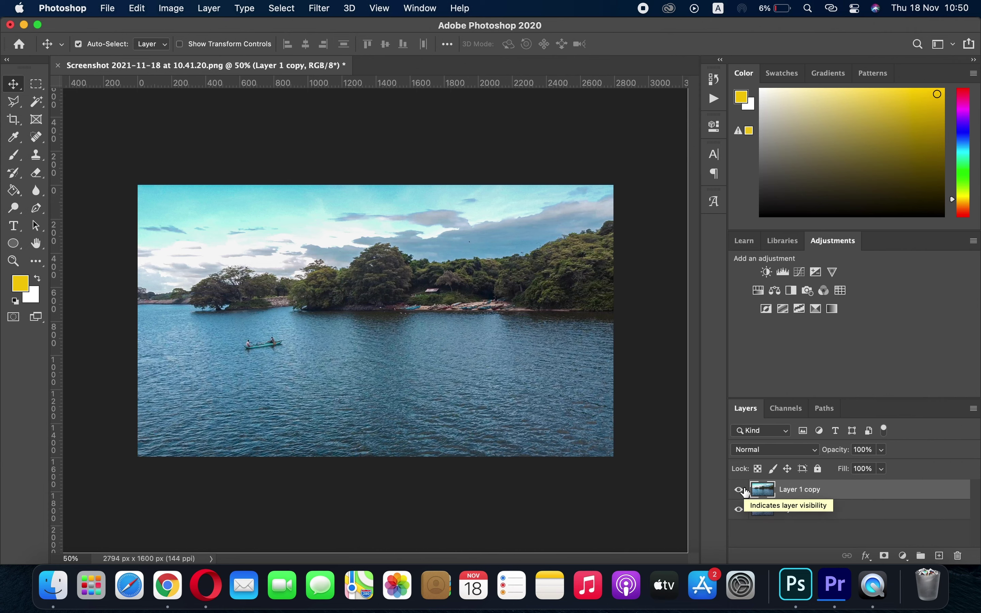
{"action": "key", "text": "super"}
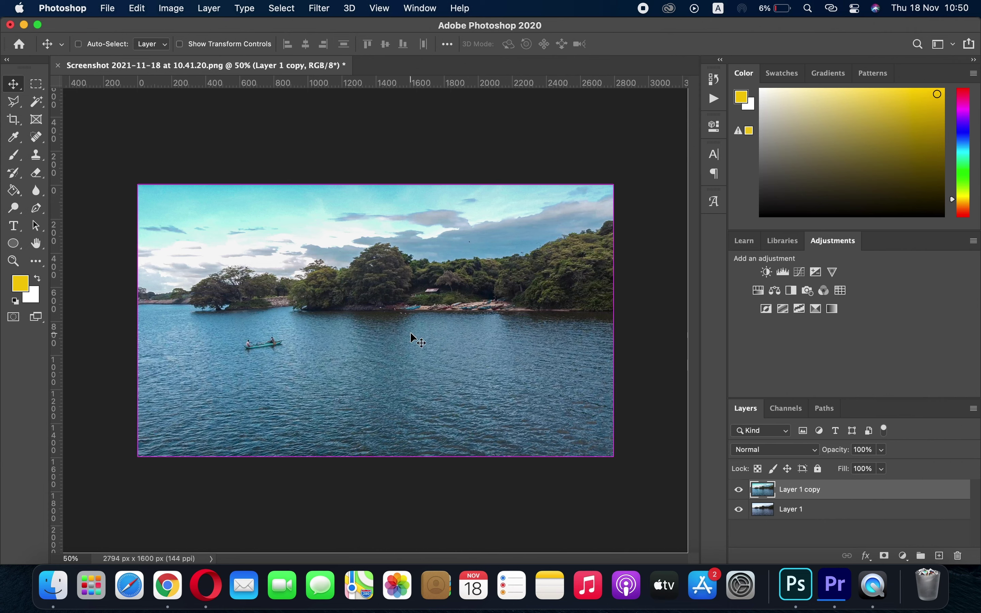
{"action": "key", "text": "super+shift+l"}
{"action": "key", "text": "super+u"}
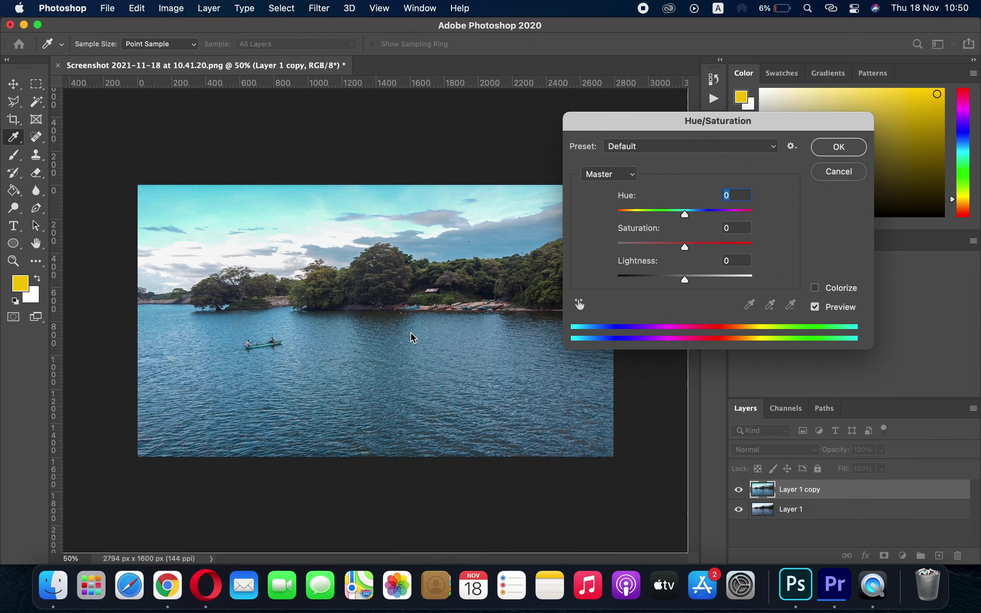
Apply Hue/Saturation on the Greens channel with Saturation +39 and Lightness +15
{"action": "left_click", "coordinate": [611, 180]}
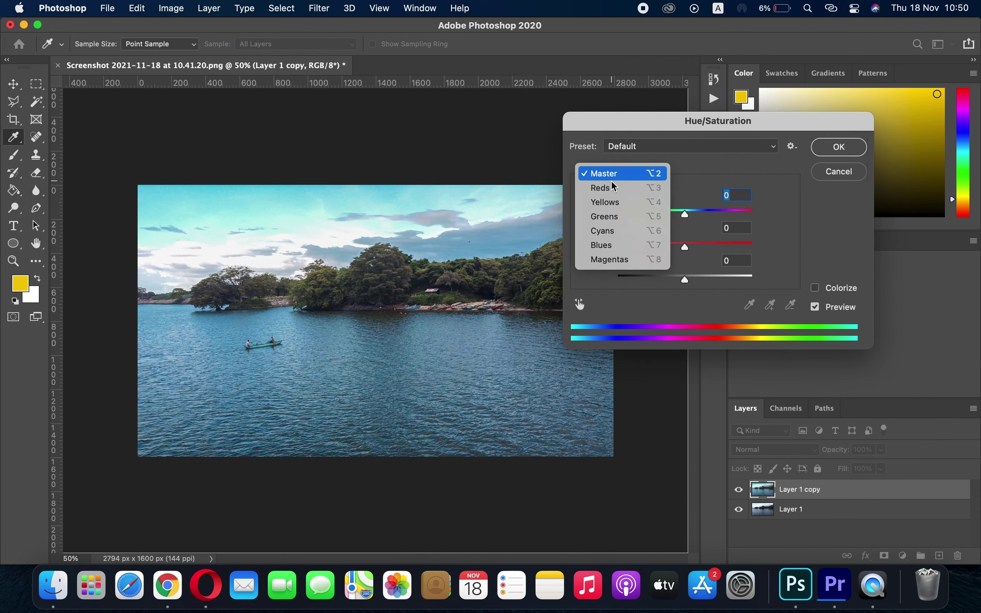
{"action": "left_click", "coordinate": [616, 217]}
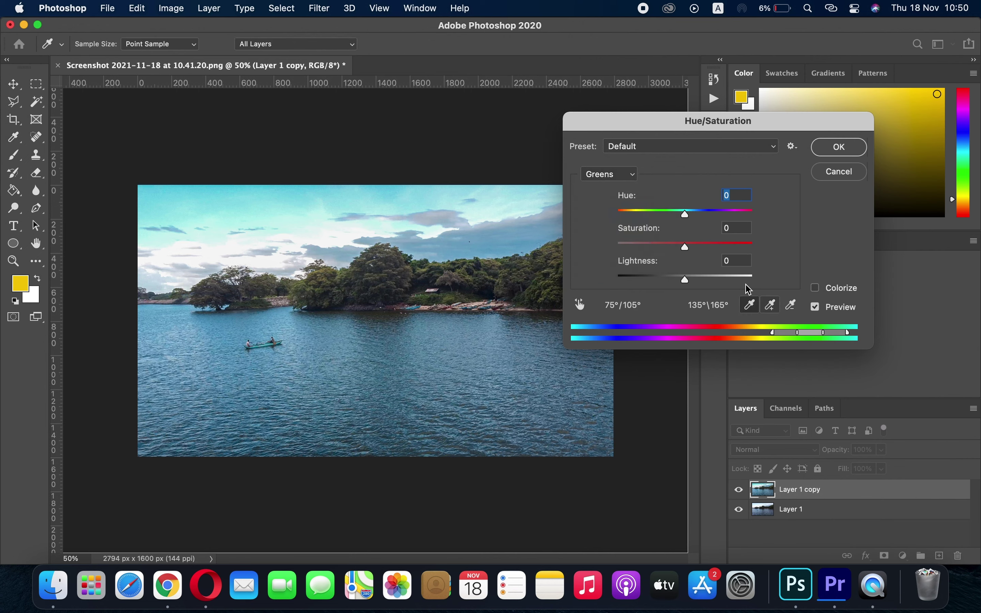
{"action": "left_click_drag", "start_coordinate": [686, 247], "coordinate": [714, 246]}
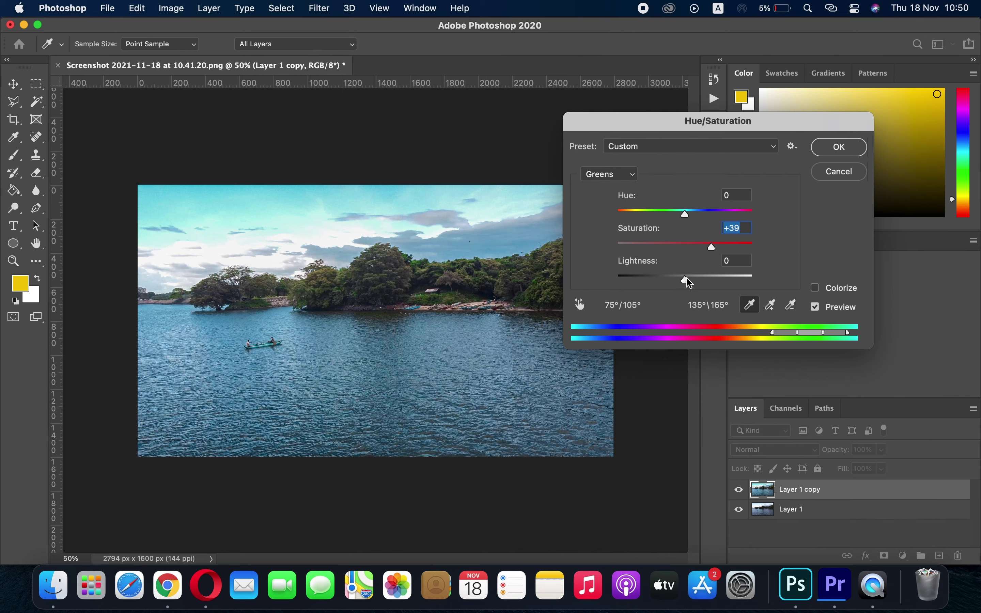
{"action": "mouse_move", "coordinate": [691, 283]}
{"action": "left_mouse_down"}
{"action": "mouse_move", "coordinate": [729, 278]}
{"action": "mouse_move", "coordinate": [590, 266]}
{"action": "left_mouse_up"}
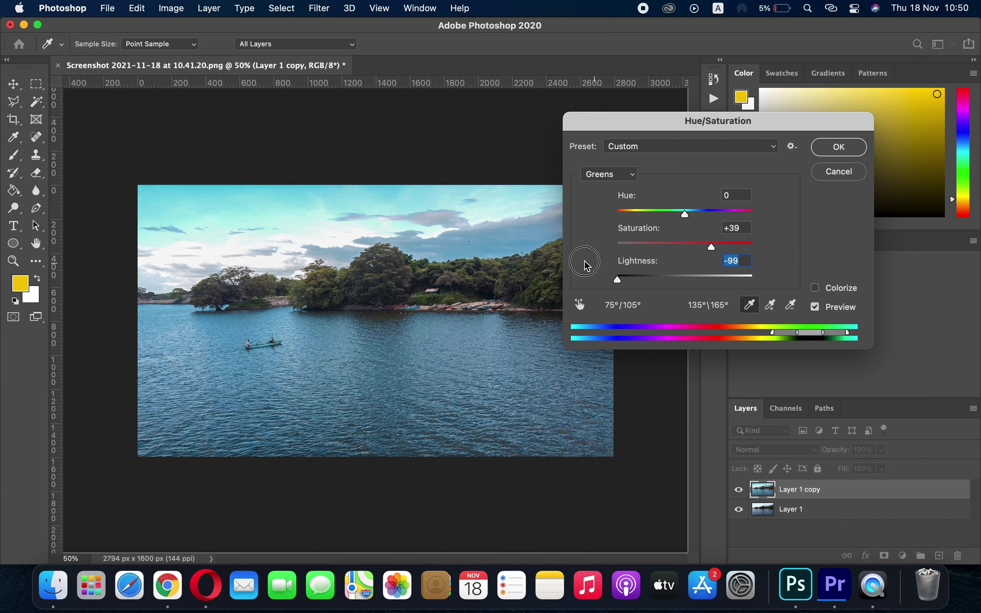
{"action": "left_click_drag", "start_coordinate": [590, 265], "coordinate": [697, 255]}
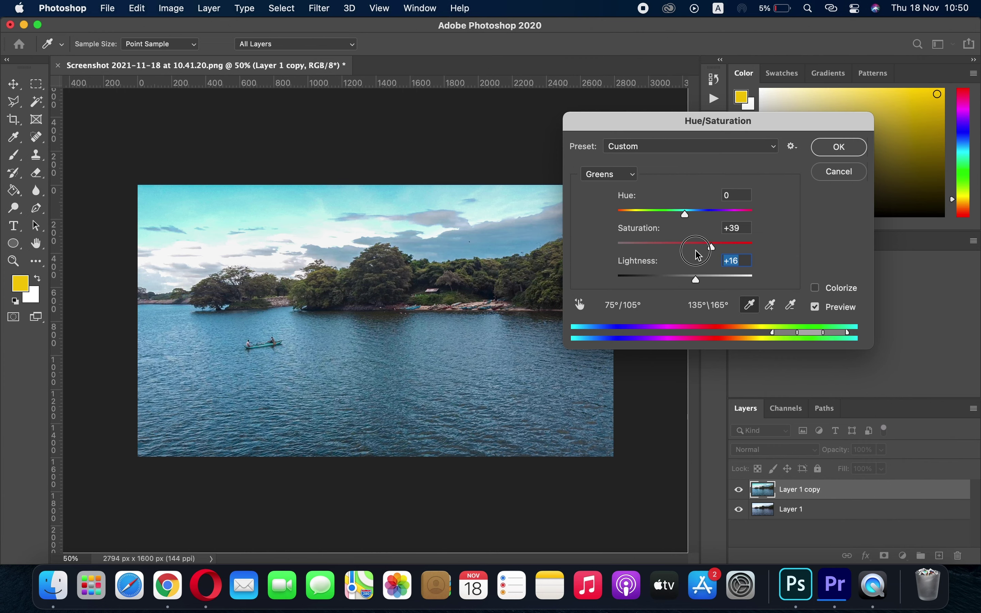
{"action": "left_click", "coordinate": [831, 151]}
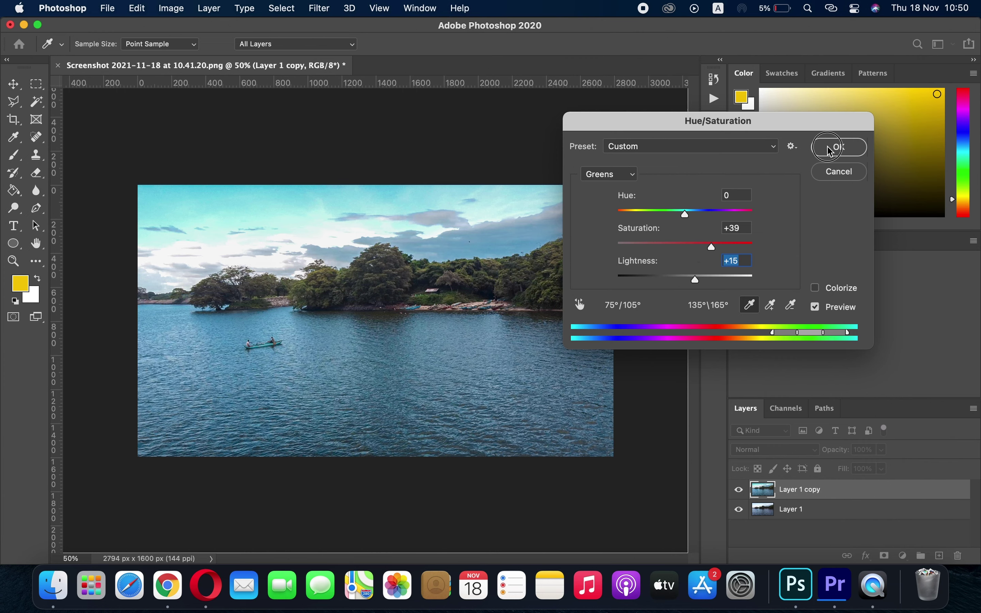